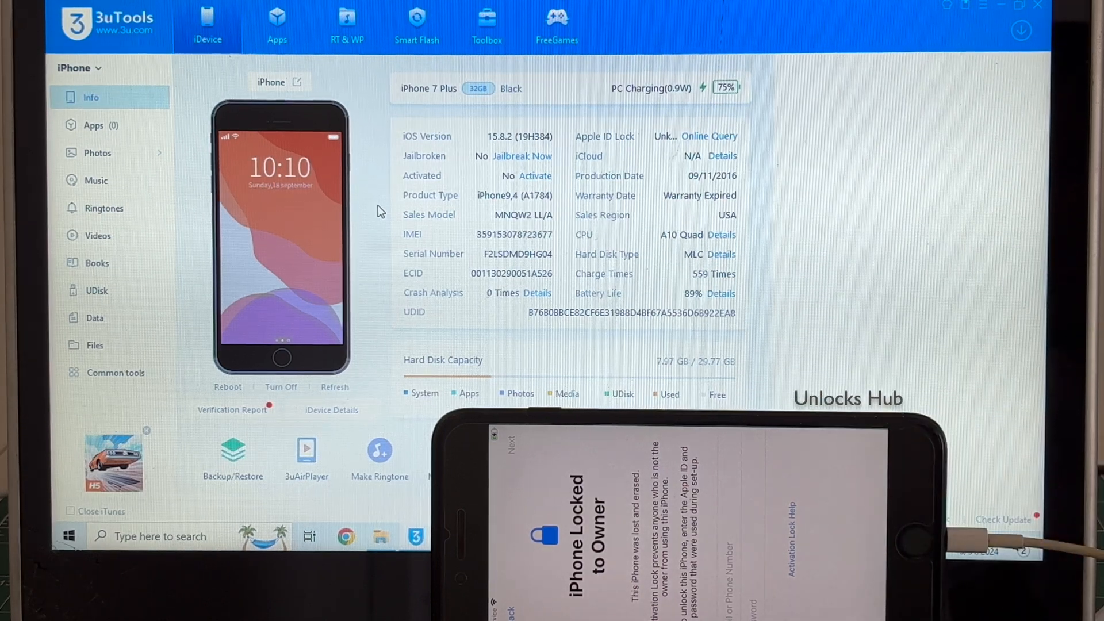
Step: Switch to Pro Flash with the iPhone 7 Plus in DFU mode and check SHSH signing
click(415, 26)
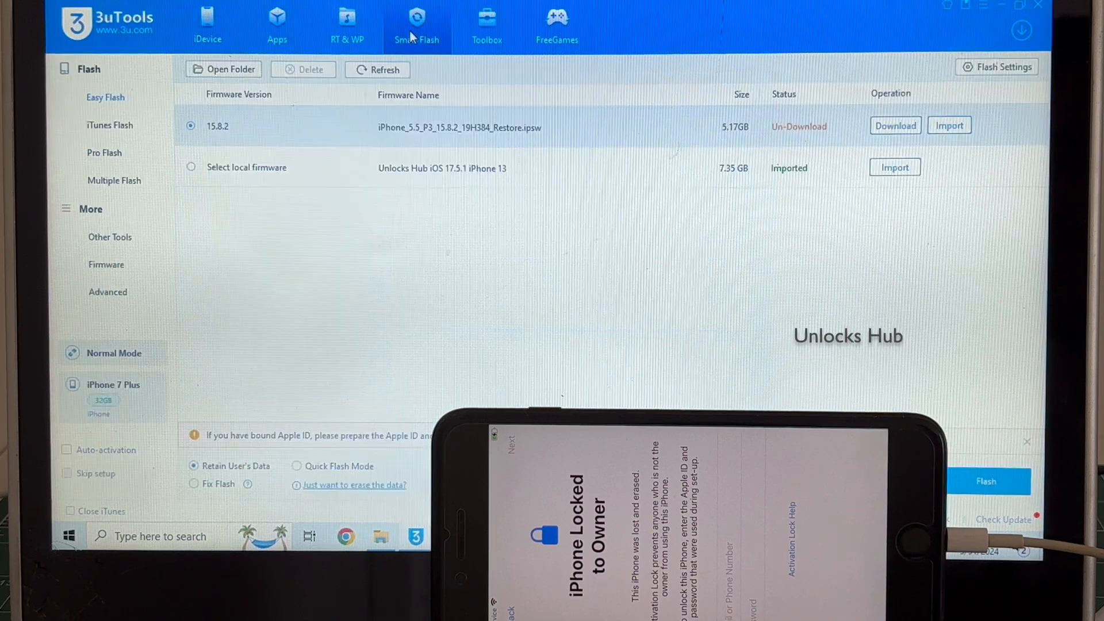
click(117, 152)
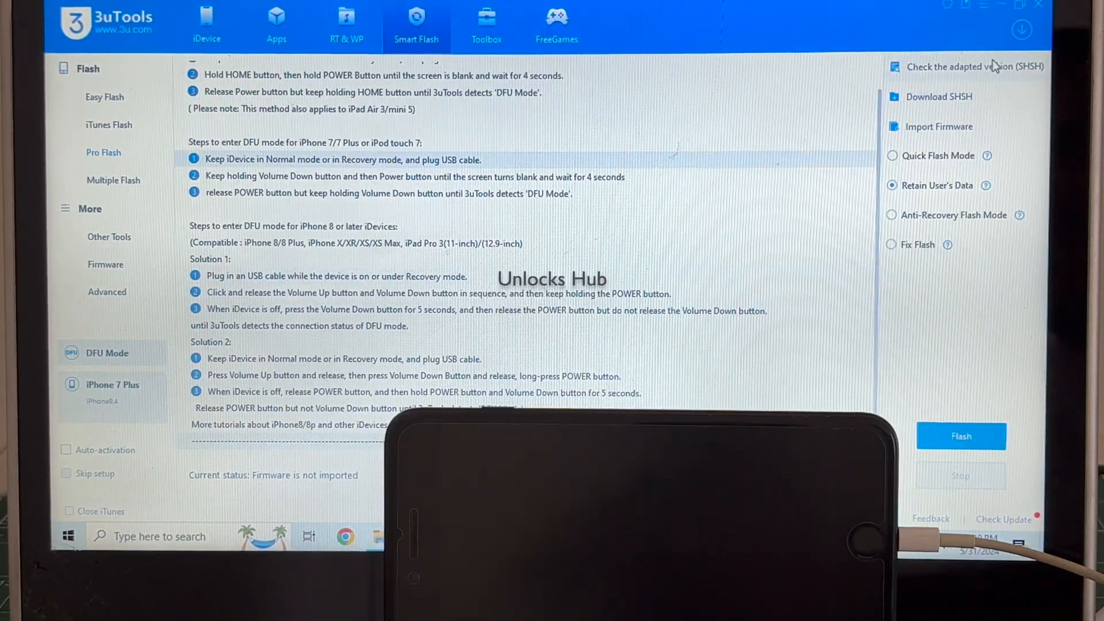
click(993, 62)
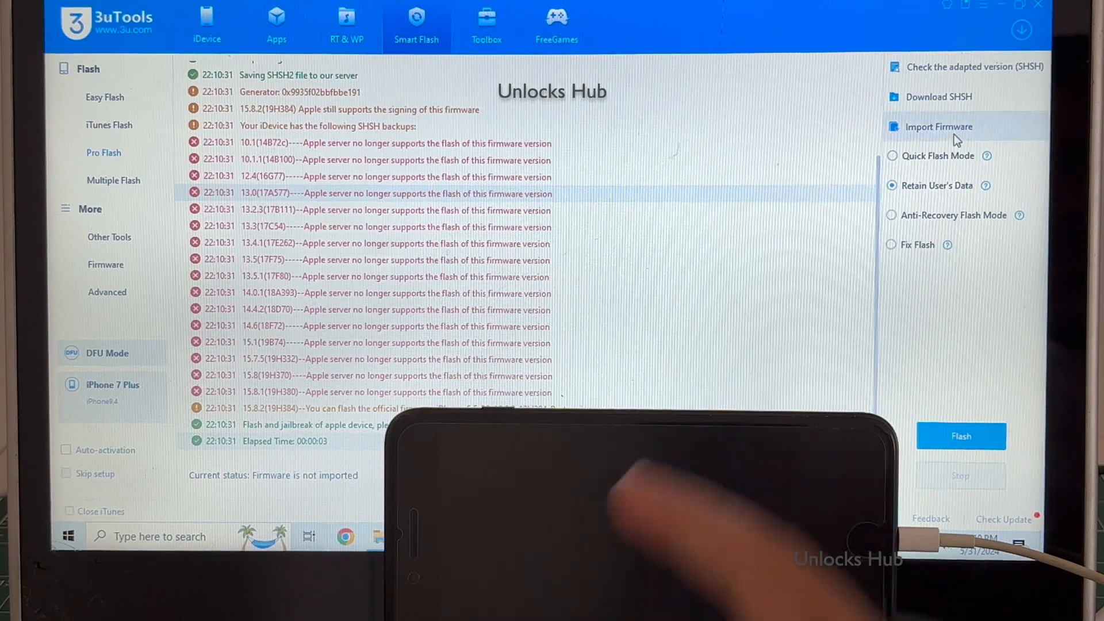
Step: Import the Unlocks Hub iOS 15.8.2 iPhone 7 Plus ipsw and start flashing it
click(953, 134)
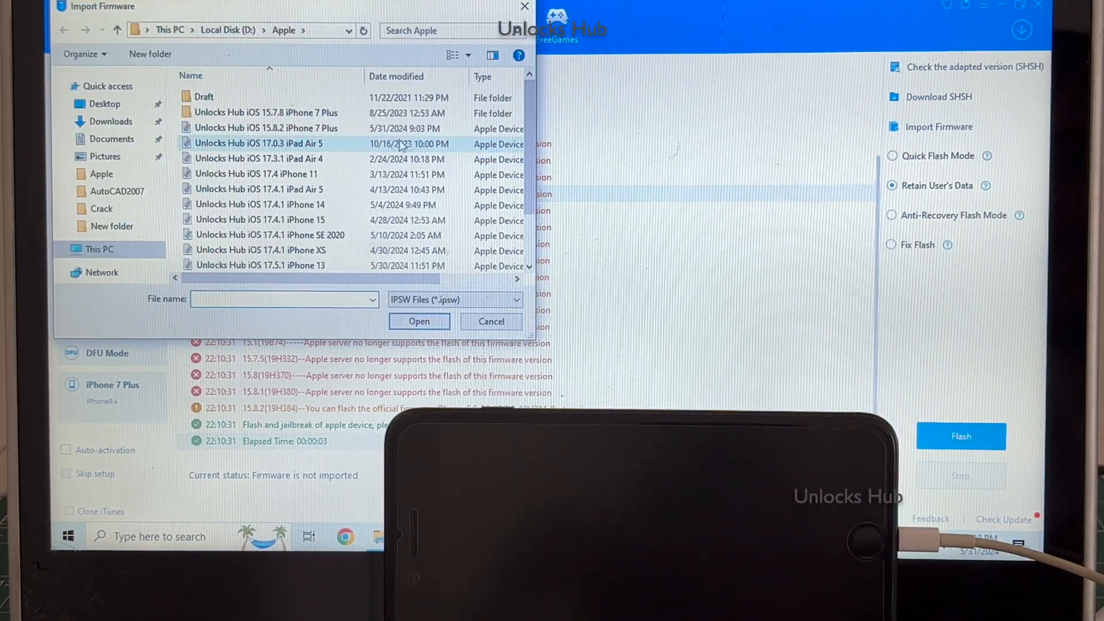
click(358, 131)
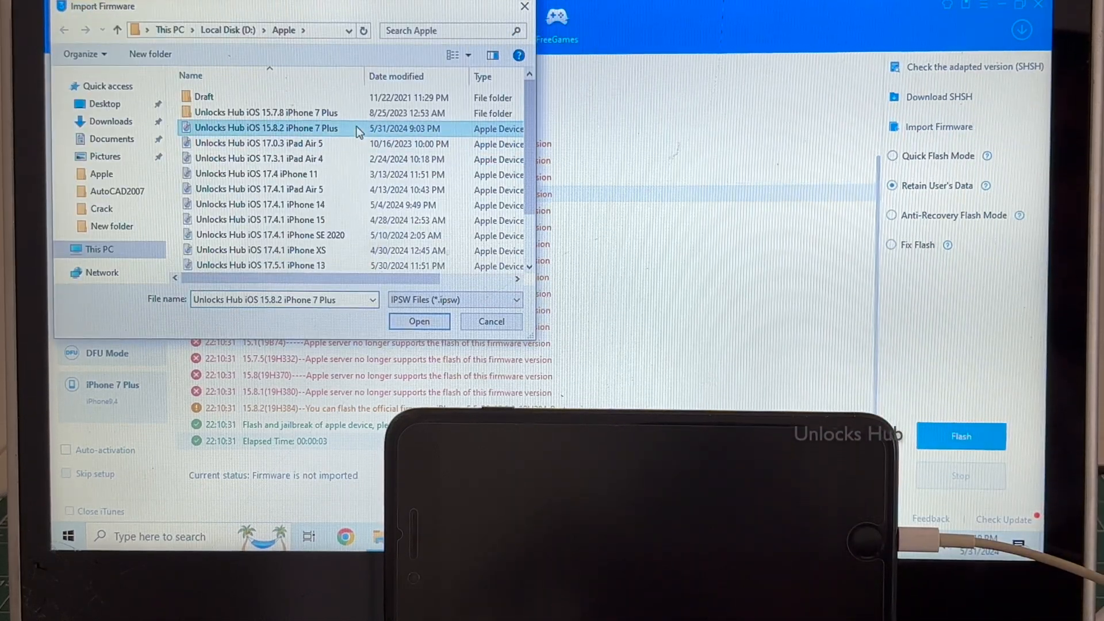
click(418, 321)
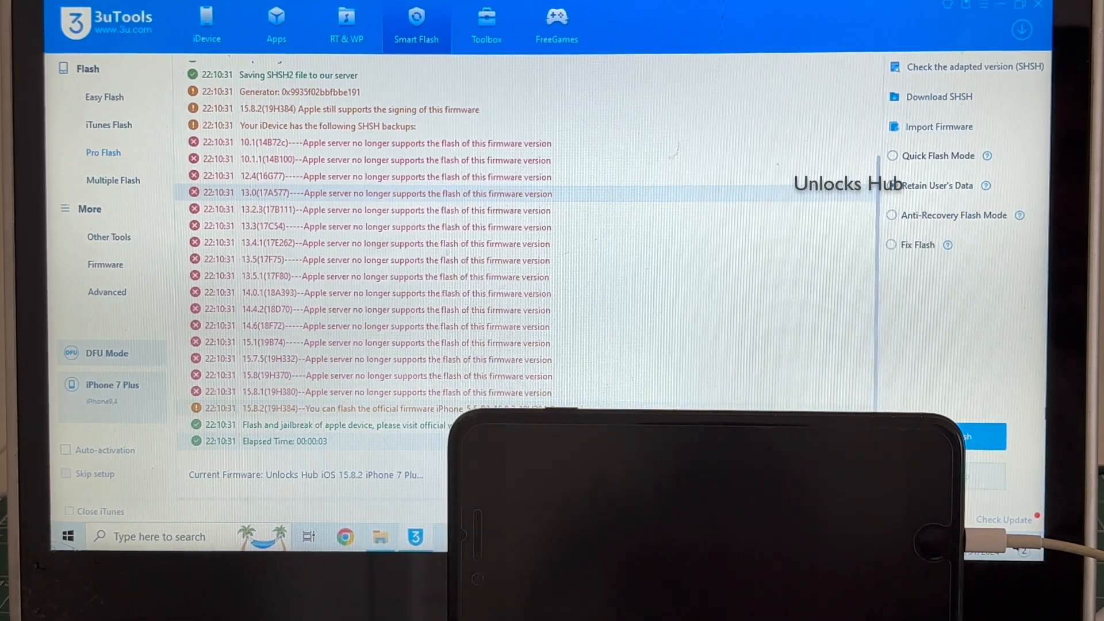
click(968, 426)
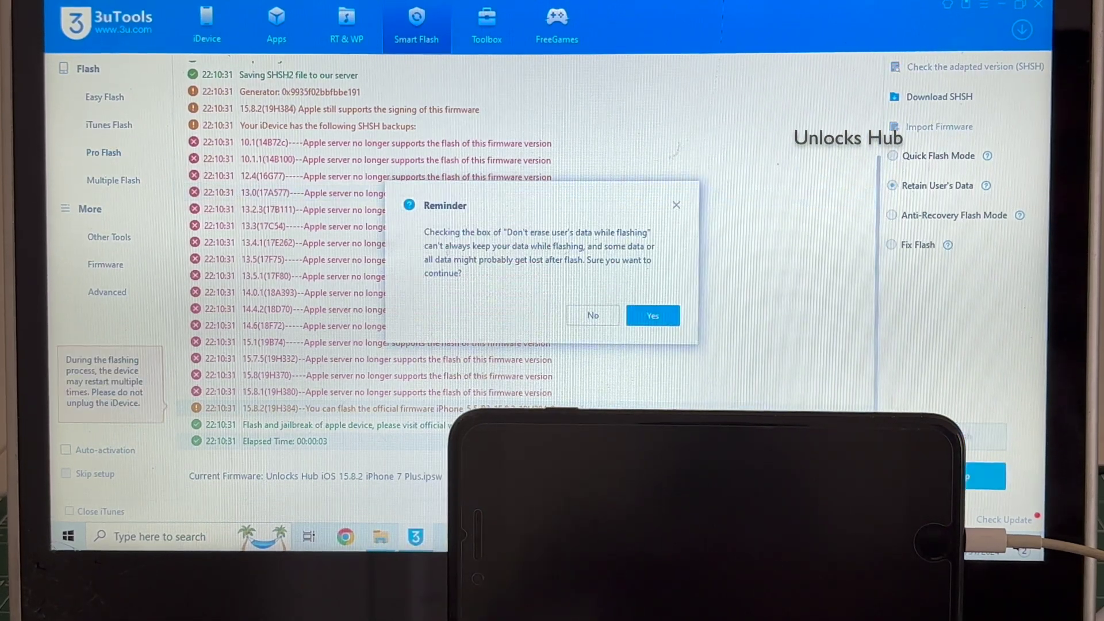
Step: Agree to flash while keeping user data; the flash fails and the DFU guide is dismissed
click(655, 316)
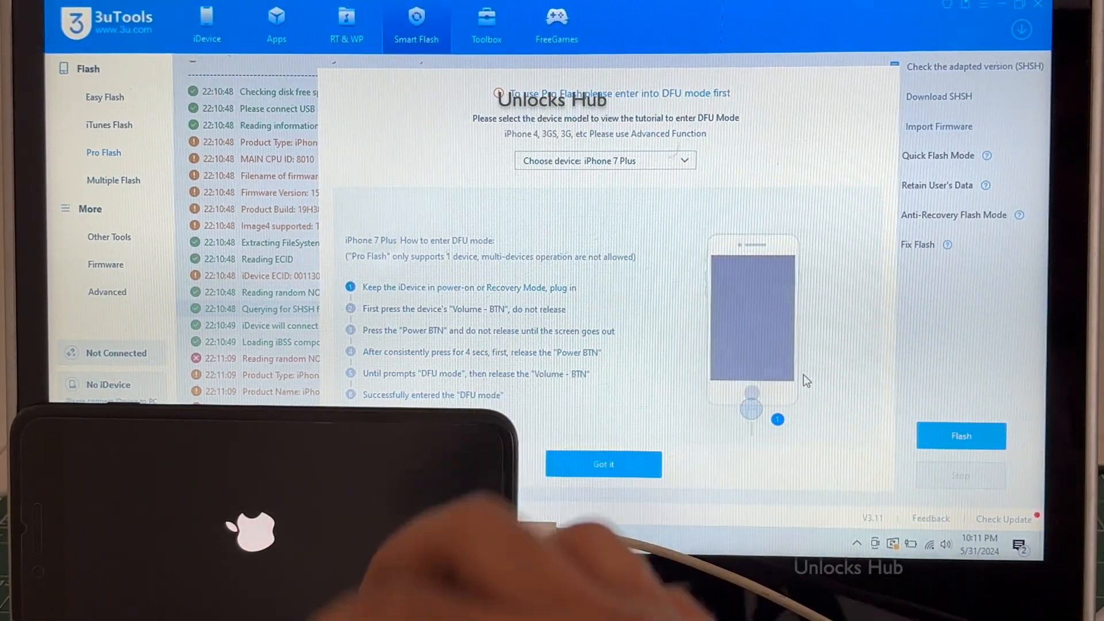
click(634, 471)
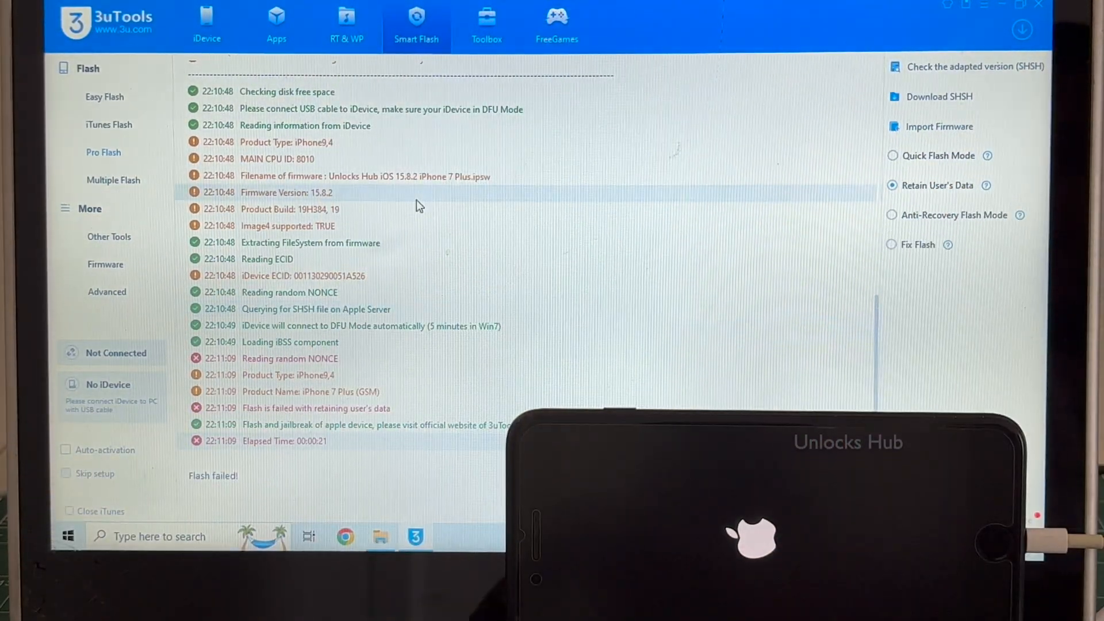
Step: Switch to Easy Flash and choose flashing from local firmware
click(104, 97)
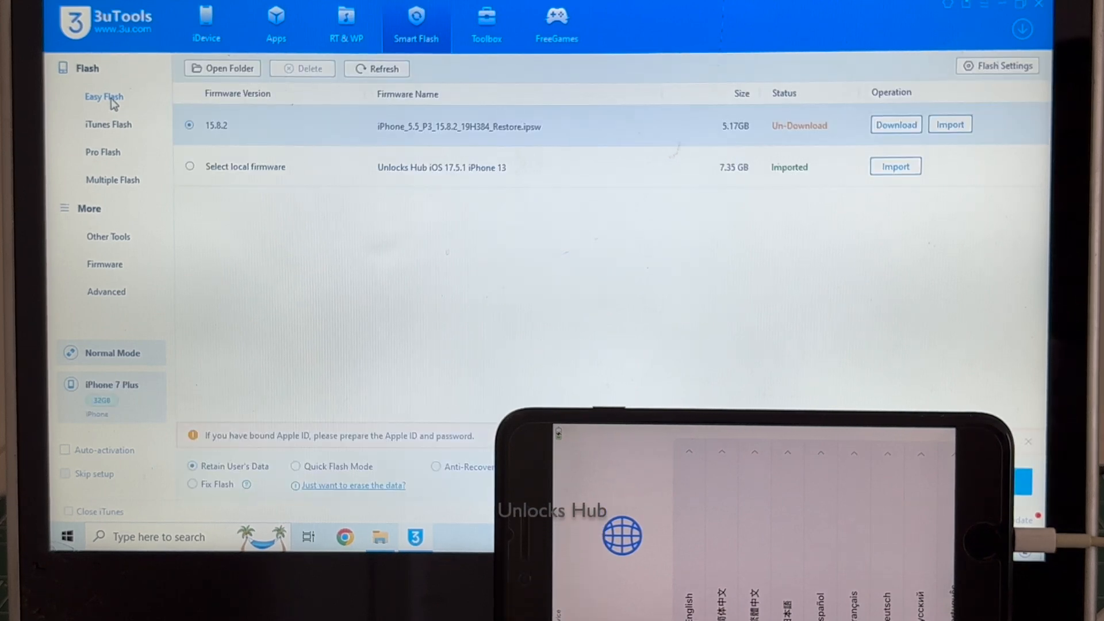
click(287, 170)
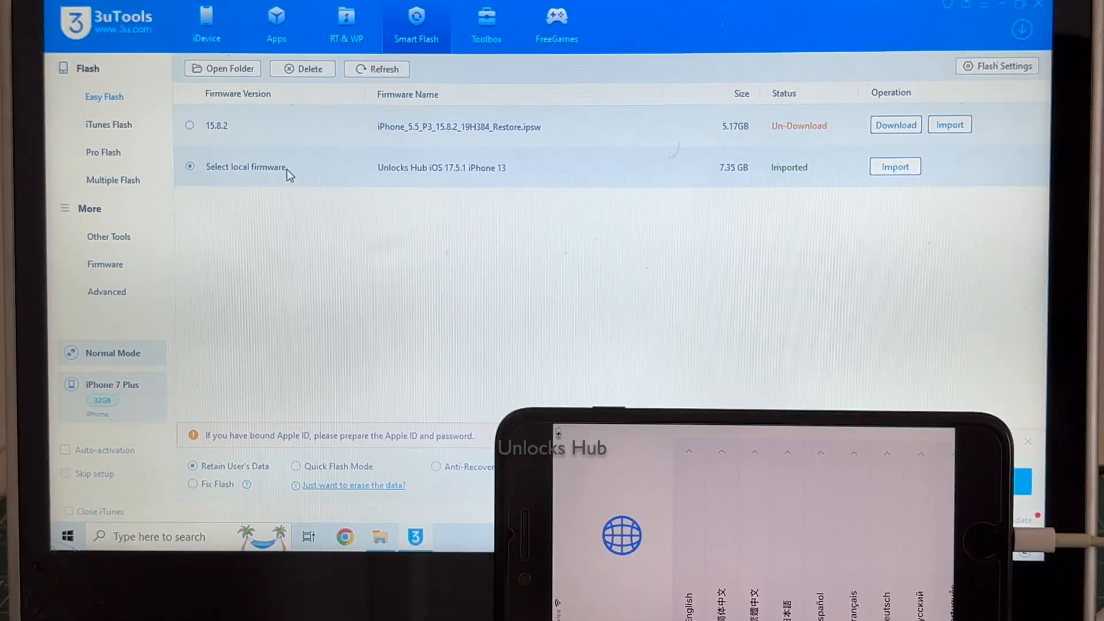
Step: Import the Unlocks Hub iOS 15.8.2 iPhone 7 Plus firmware as the local firmware
click(880, 171)
click(326, 129)
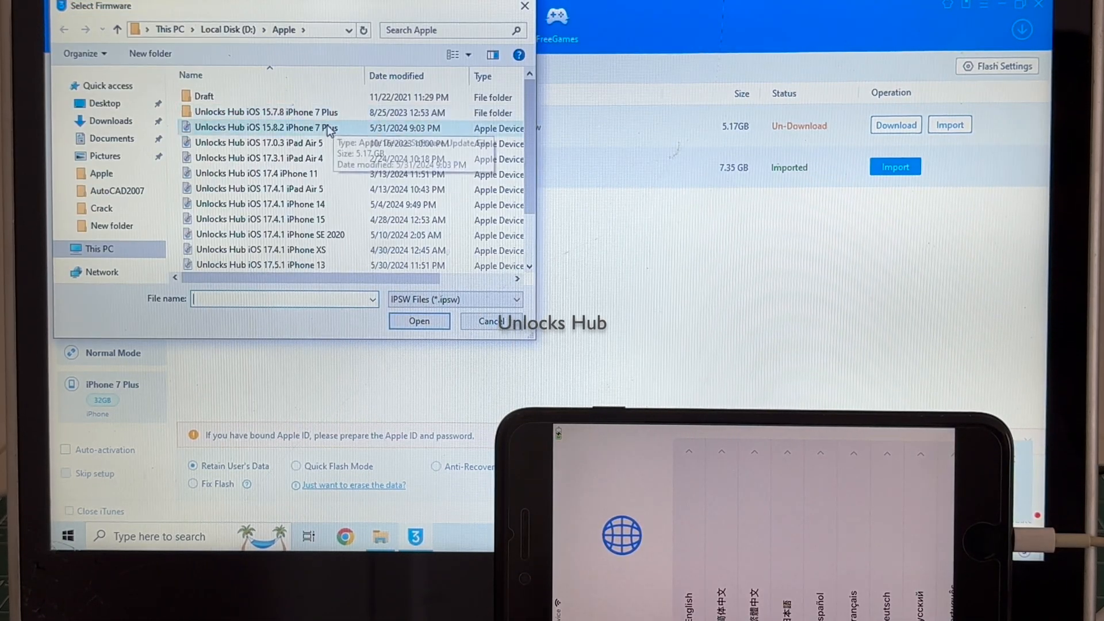
click(398, 322)
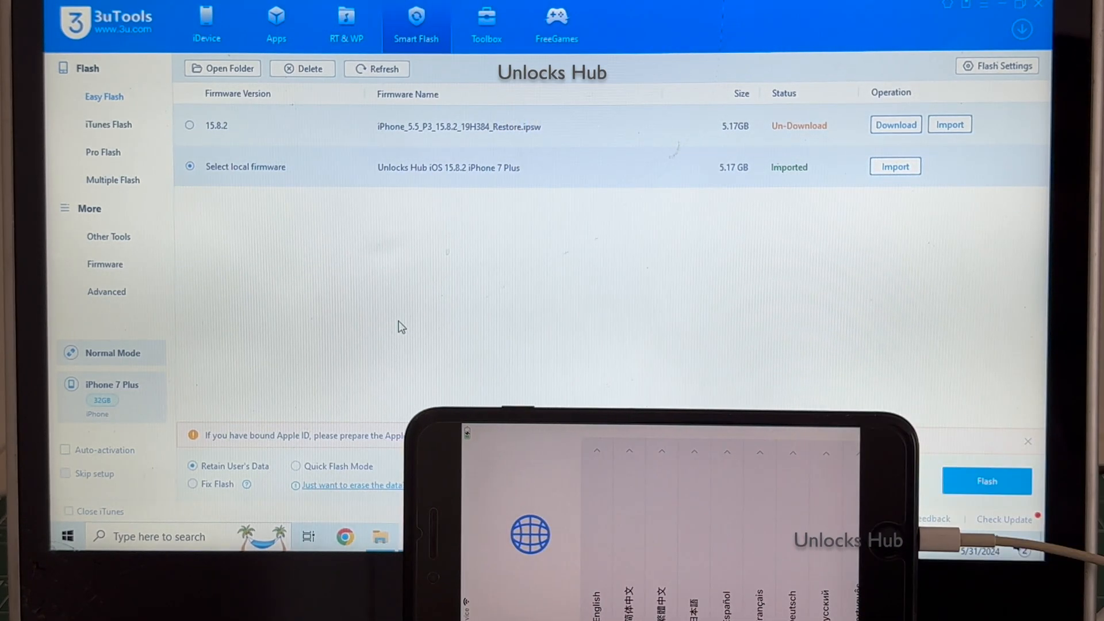
Step: Start the retain-data Easy Flash with the imported 15.8.2 firmware and confirm the reminder
click(1002, 483)
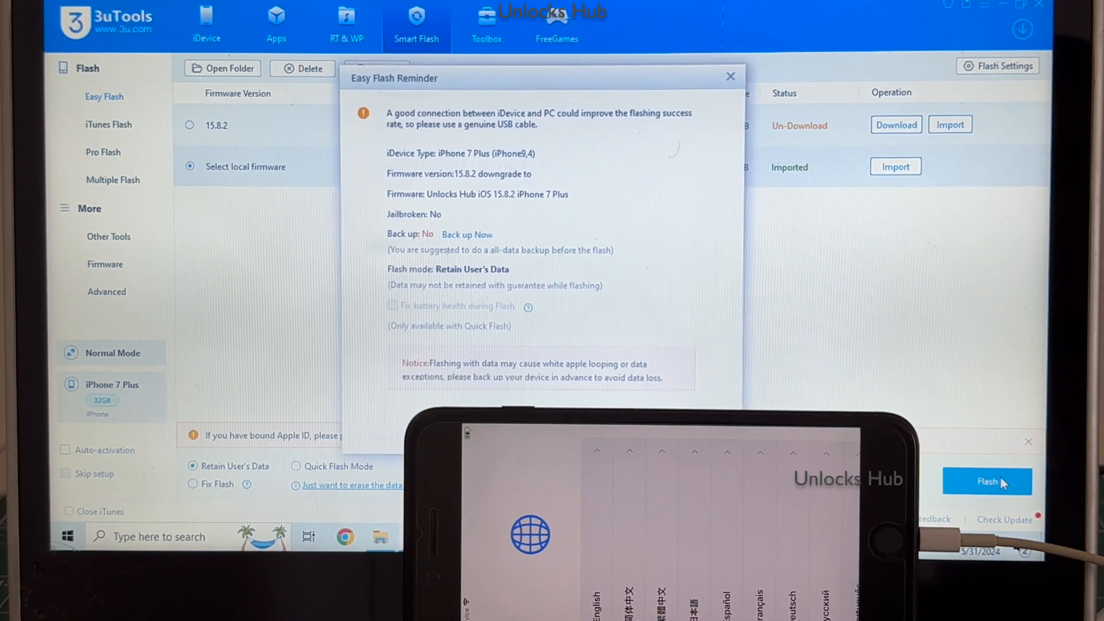
key(Return)
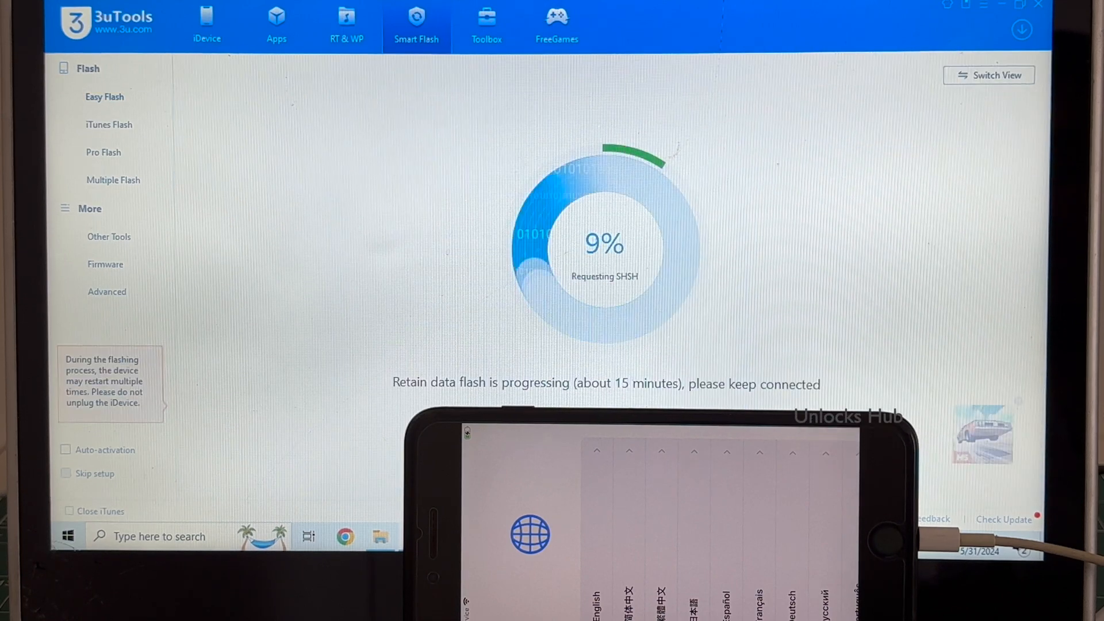